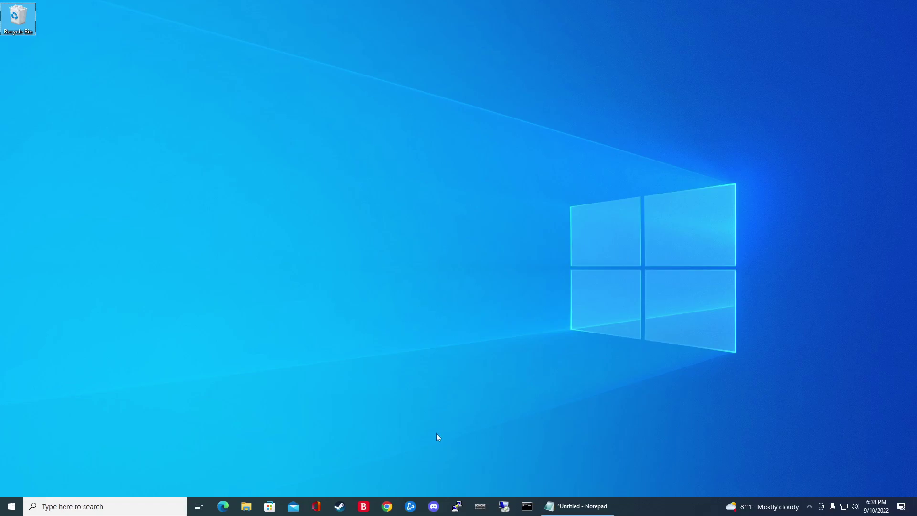
Launch PuTTY from the taskbar and position its configuration window on the desktop
left_click(457, 506)
left_click_drag(405, 158, 301, 111)
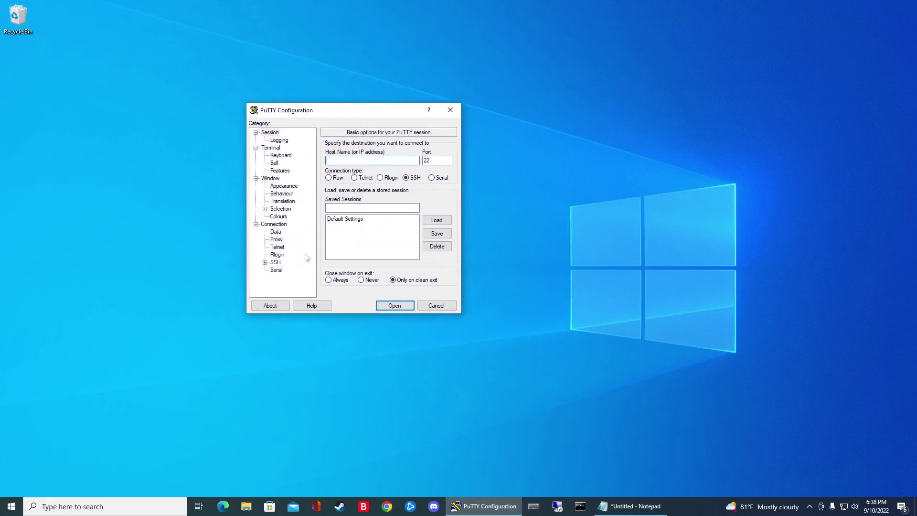
left_click_drag(303, 113, 373, 136)
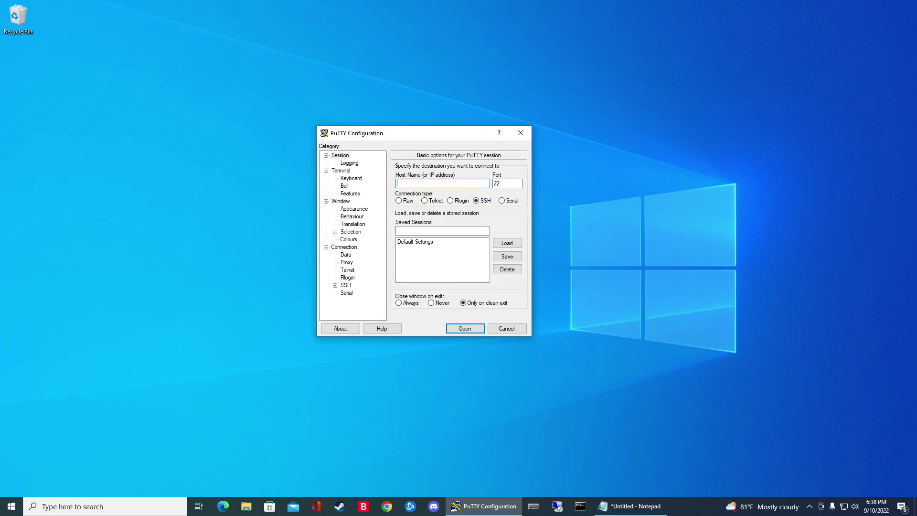
End the SSH, Telnet and Rlogin client task in Task Manager
right_click(703, 507)
left_click(725, 468)
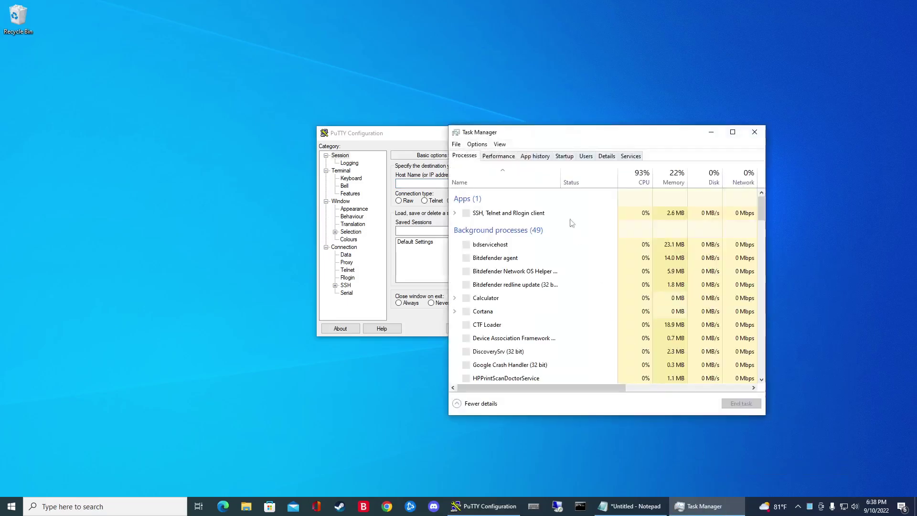
left_click_drag(551, 133, 564, 126)
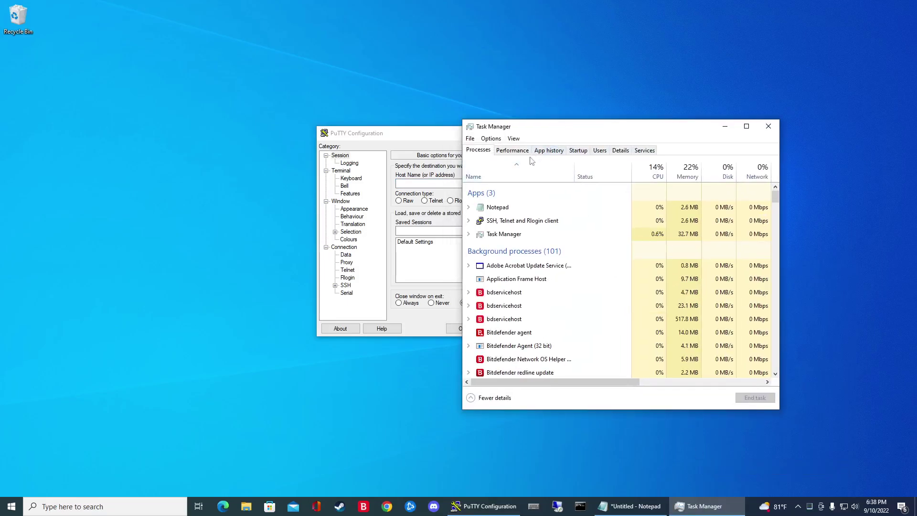
left_click(495, 224)
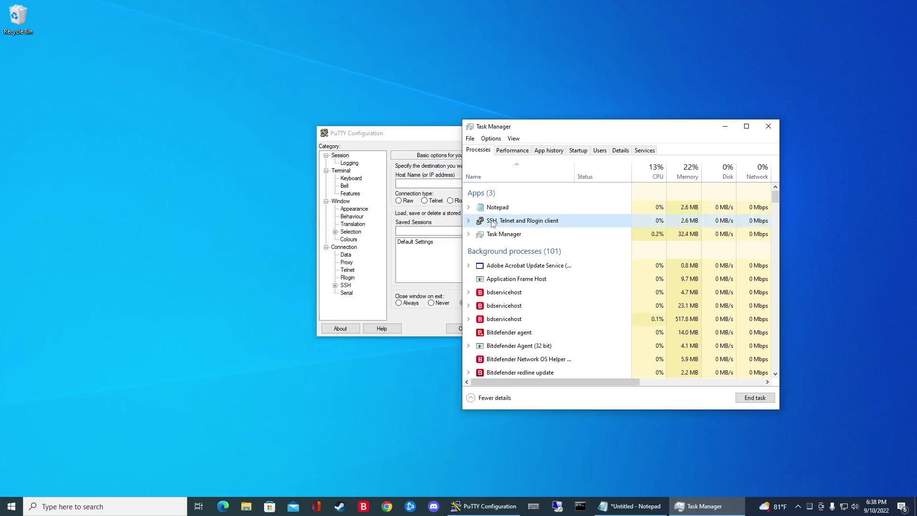
left_click(755, 398)
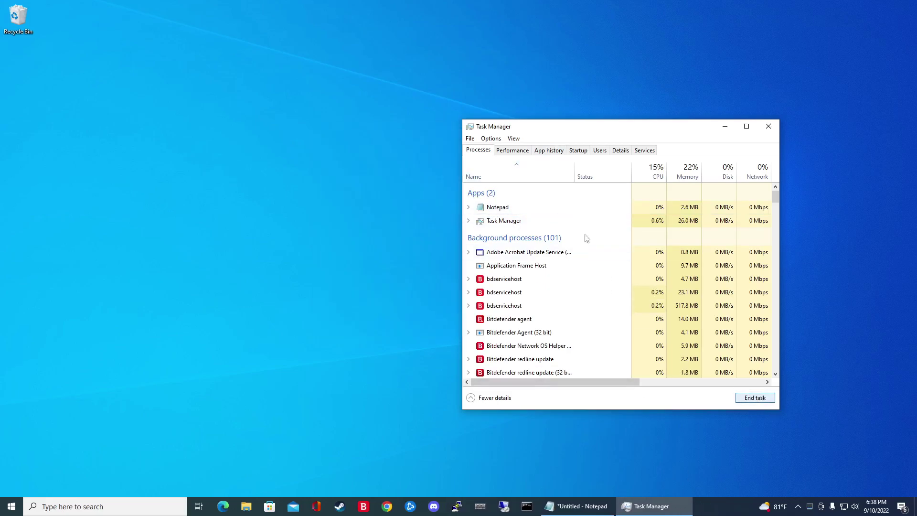
left_click_drag(576, 128, 543, 125)
Close Task Manager and open Command Prompt by searching for cmd
left_click(739, 116)
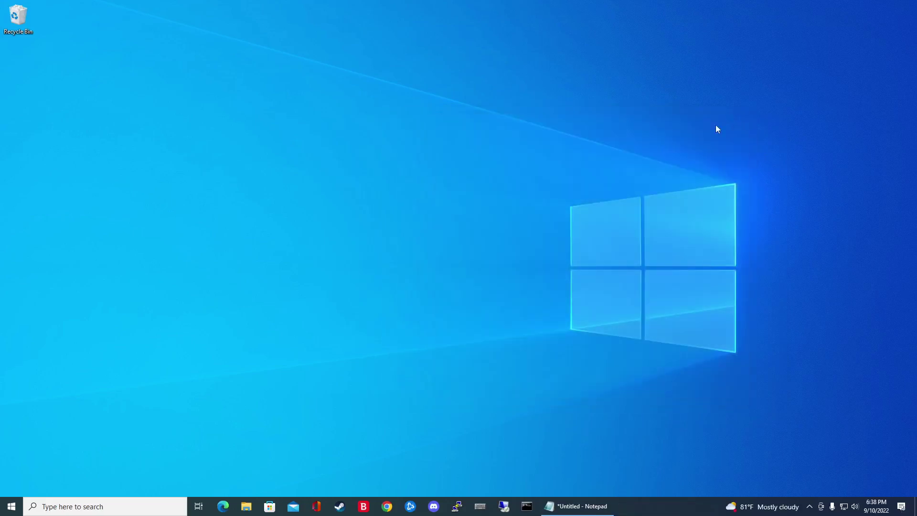
left_click(109, 506)
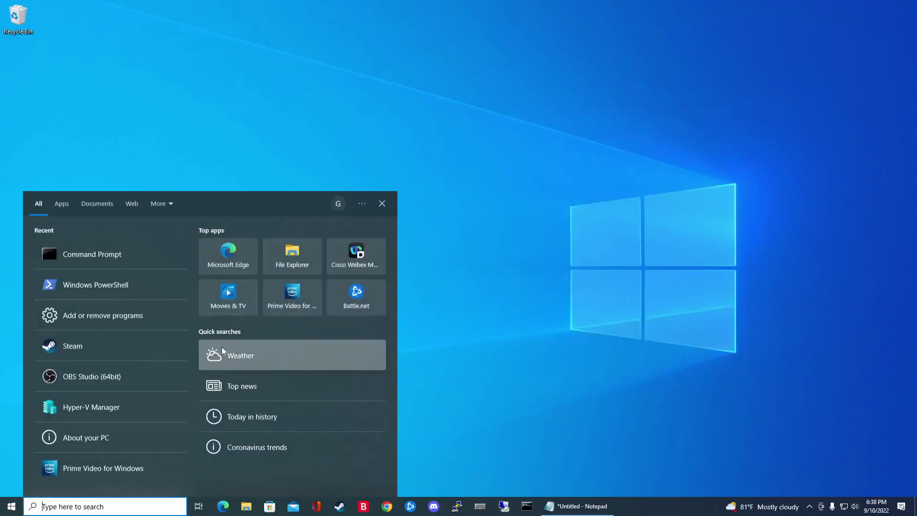
type("cmd")
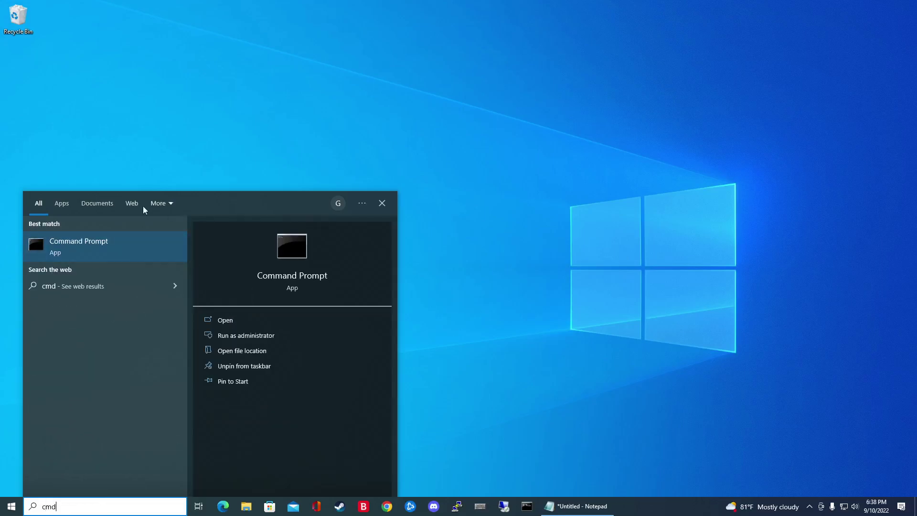
left_click(76, 242)
left_click_drag(215, 55, 306, 68)
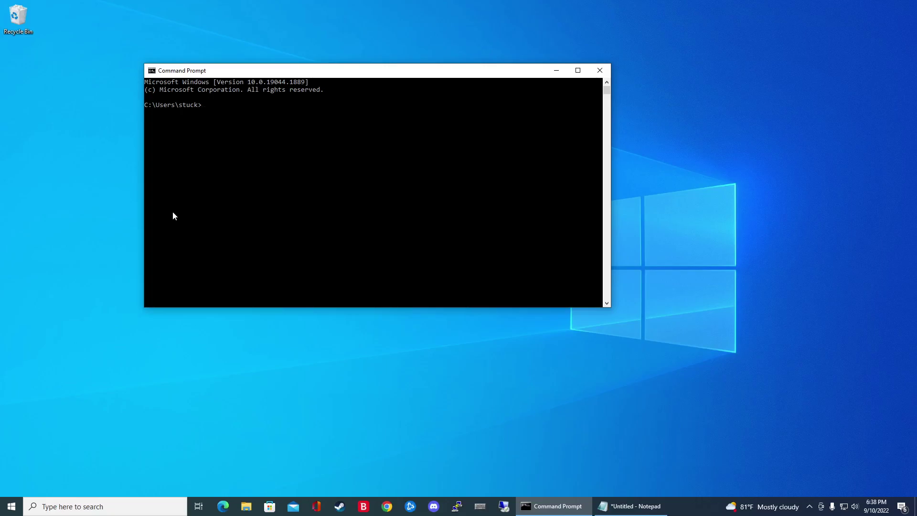
Run tasklist to view all running processes, then clear the console with cls
type("tasklist")
key("Return")
scroll(217, 228, "up", 3)
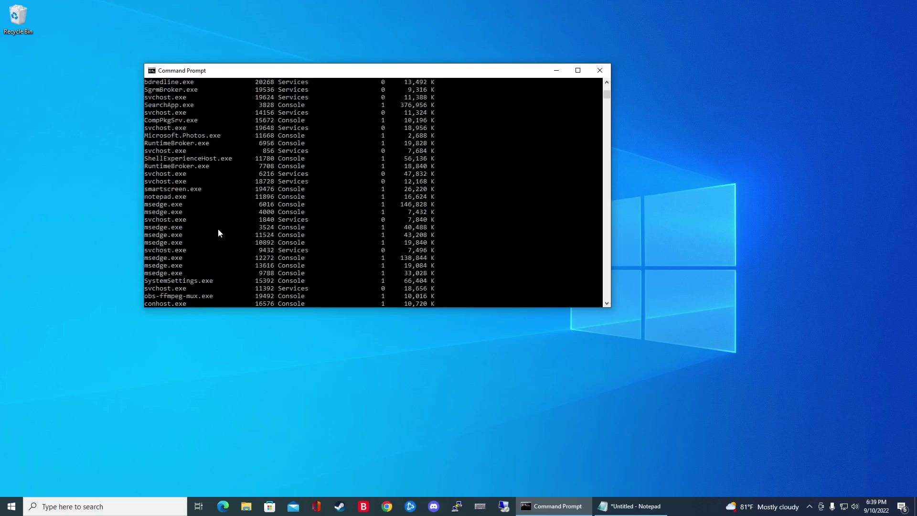
scroll(227, 141, "down", 10)
scroll(266, 197, "up", 3)
scroll(266, 196, "up", 3)
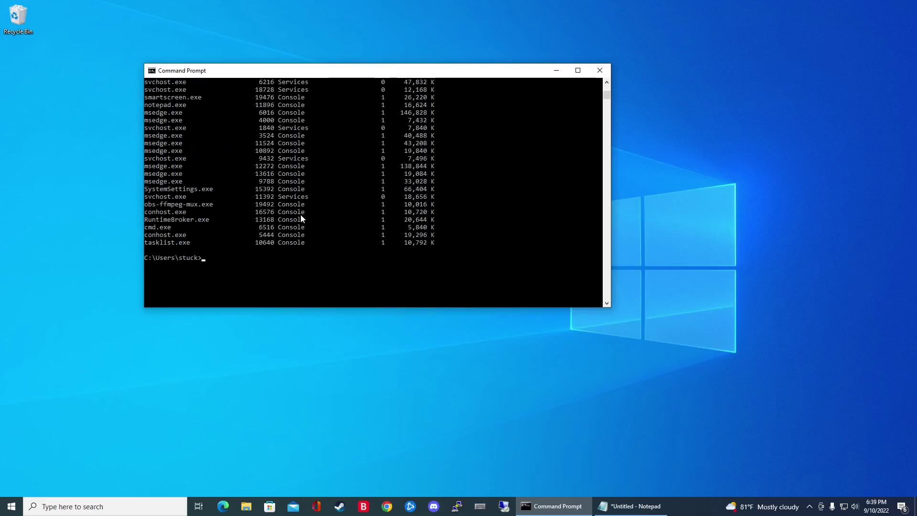
scroll(301, 217, "down", 4)
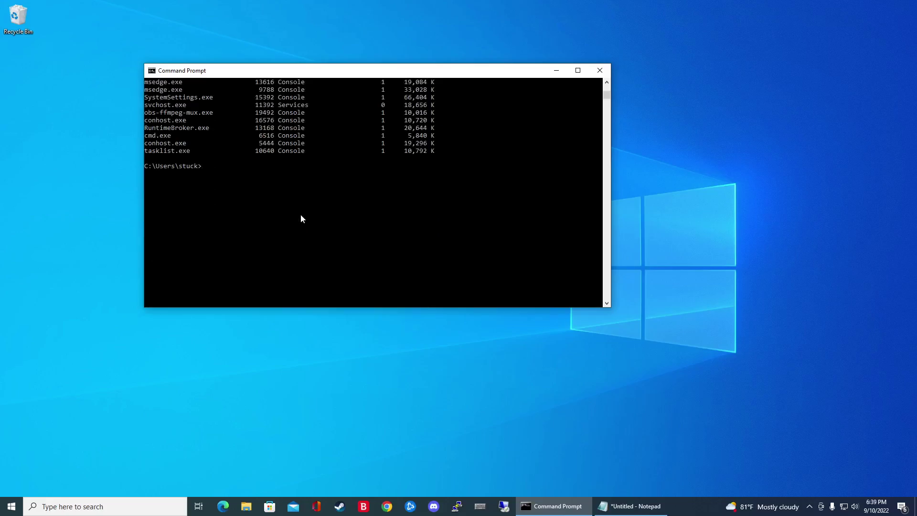
type("cls")
key("Return")
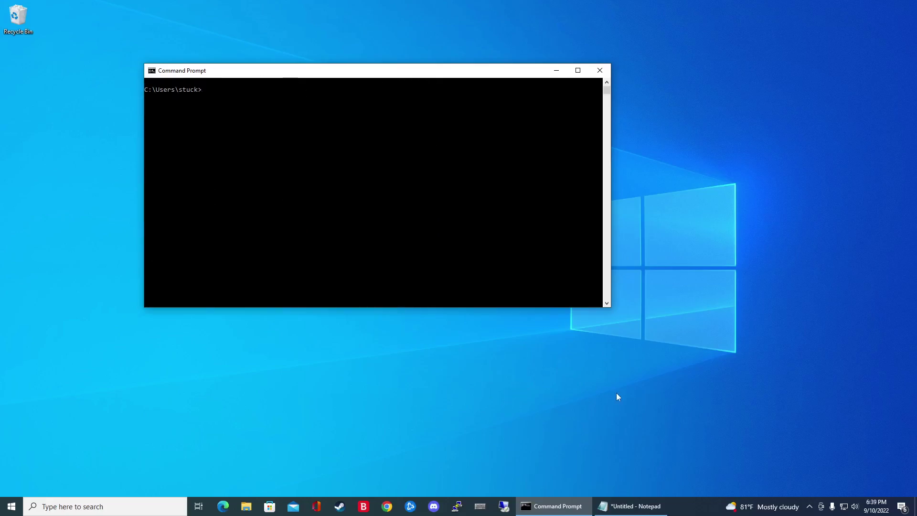
Relaunch PuTTY and place its window beside the Command Prompt
left_click(457, 506)
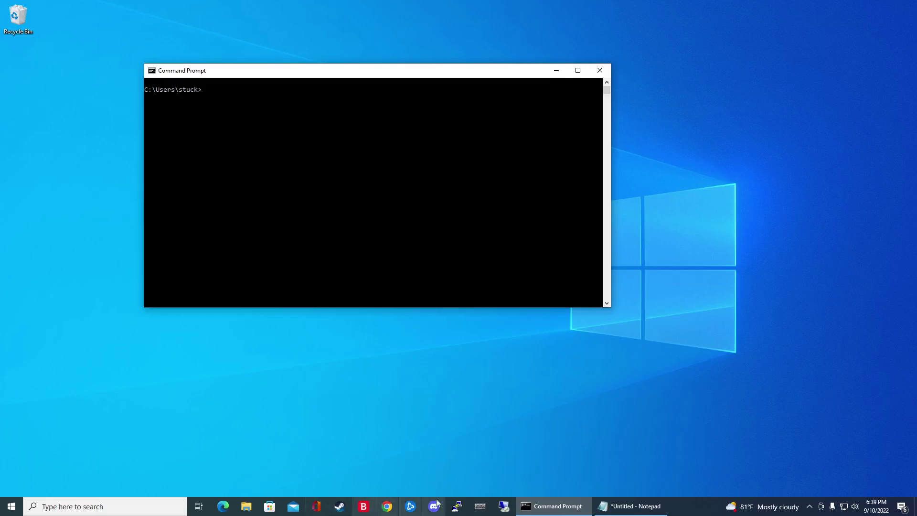
left_click_drag(449, 158, 724, 97)
left_click(314, 226)
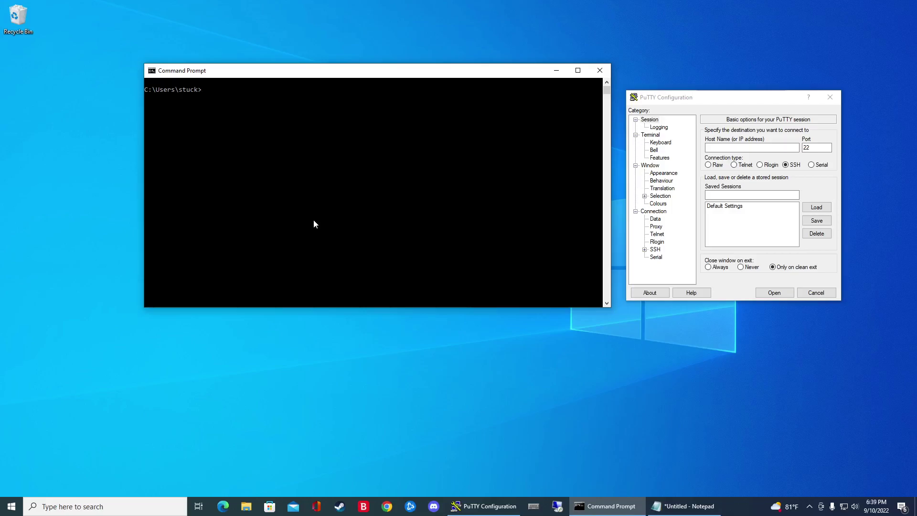
Run tasklist and locate putty.exe in the process list
type("tasklist")
key("Return")
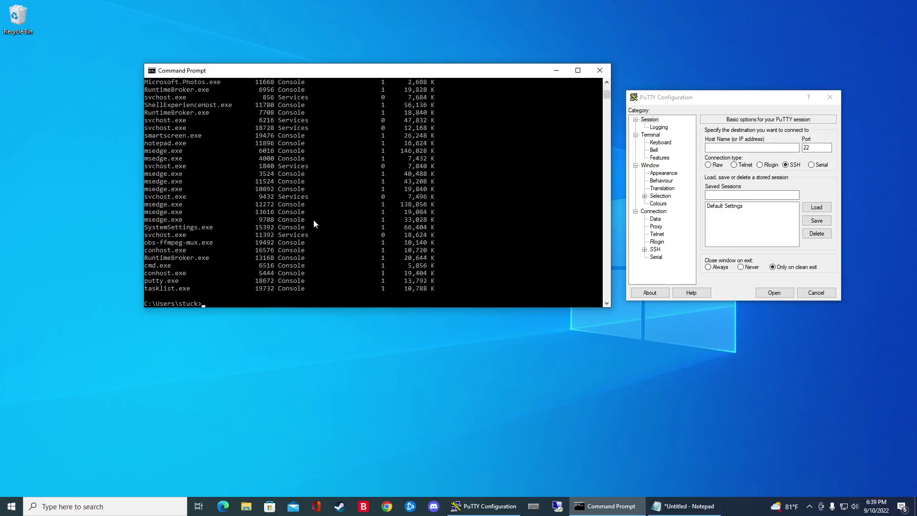
left_click_drag(182, 282, 145, 282)
left_click(260, 288)
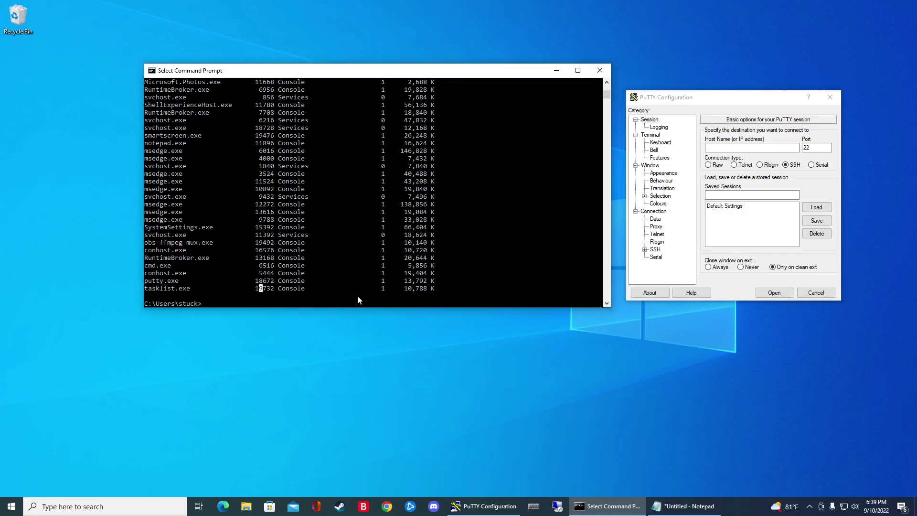
key("Escape")
Run taskkill /IM "putty.exe" and copy the reported PID 18672
type("task")
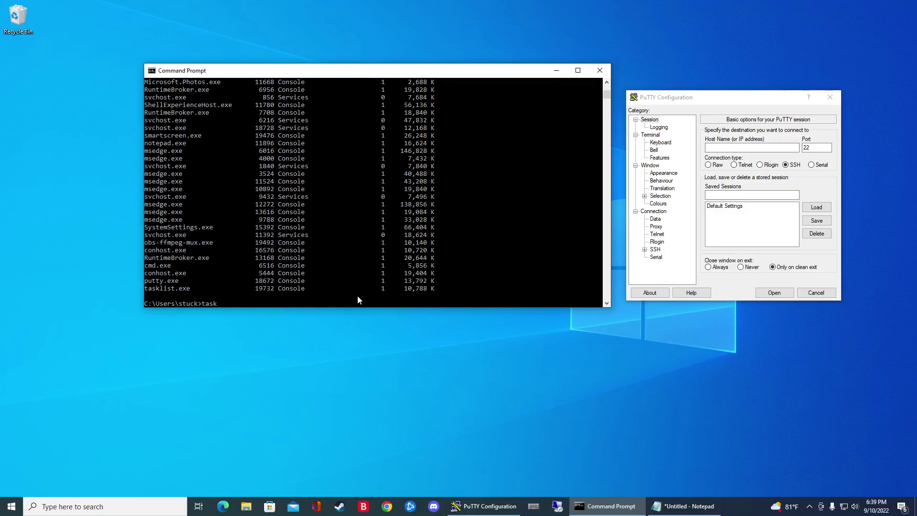
type("kill /IM \"putty.exe\"")
key("Return")
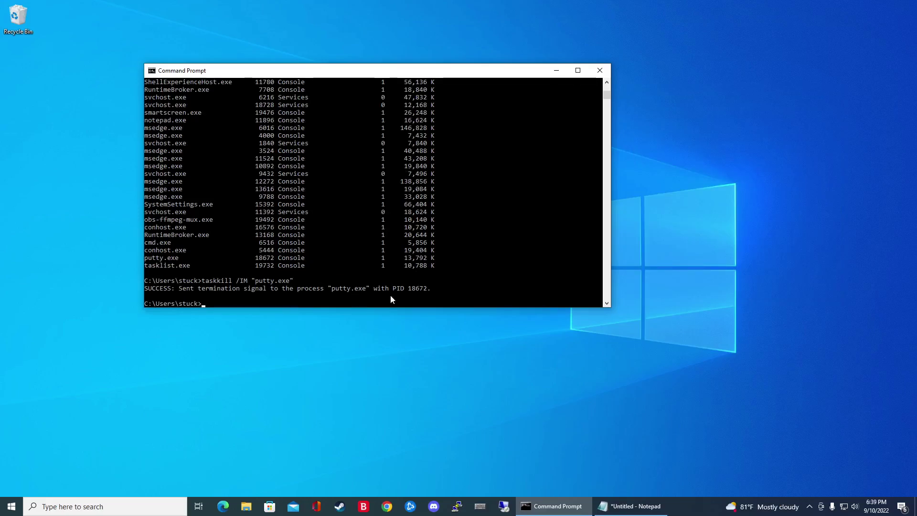
double_click(419, 288)
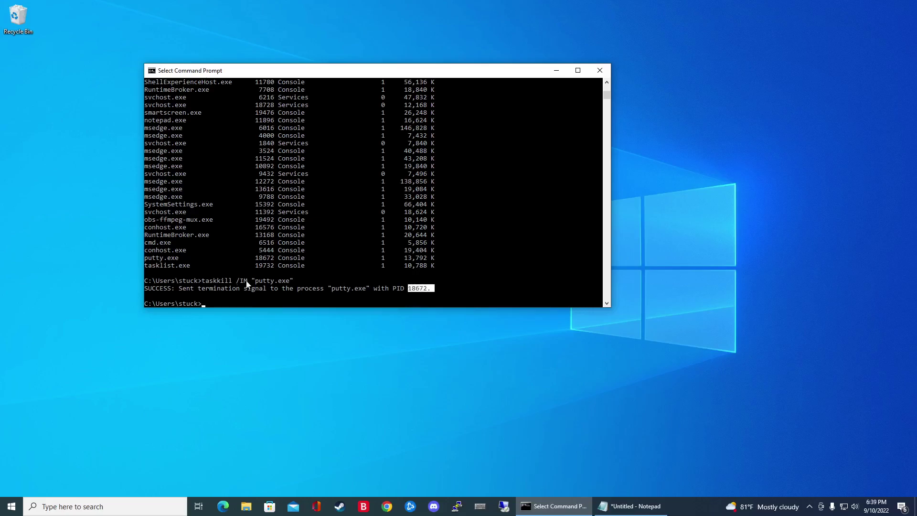
right_click(266, 262)
left_click(391, 250)
Clear the console with cls and relaunch PuTTY beside Command Prompt
type("cls")
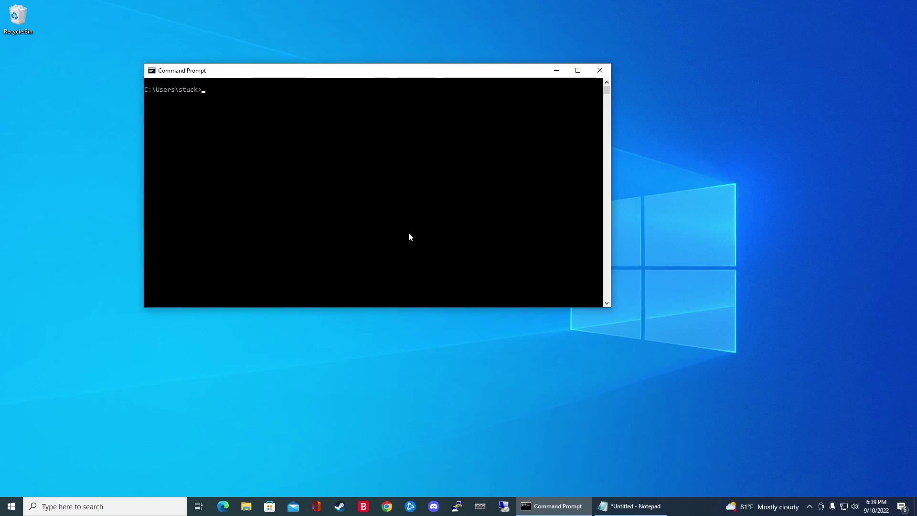
key("Return")
left_click(457, 507)
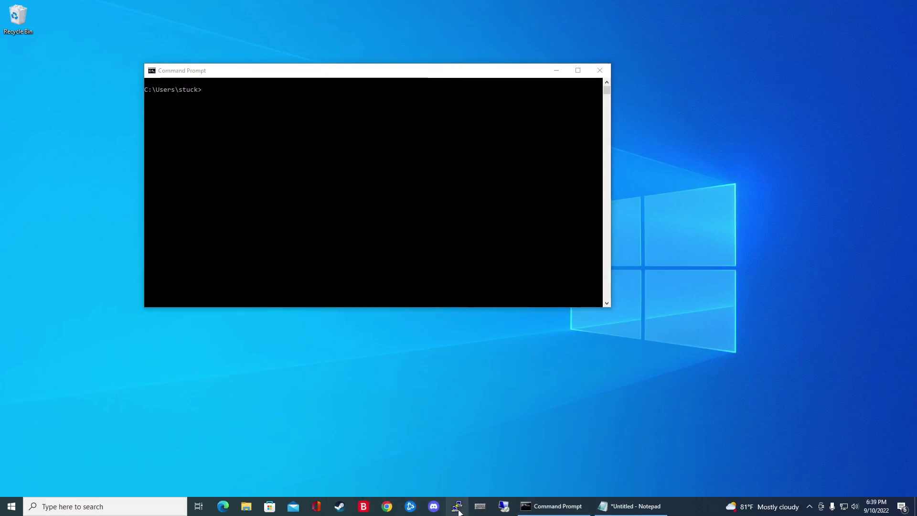
left_click_drag(454, 160, 731, 119)
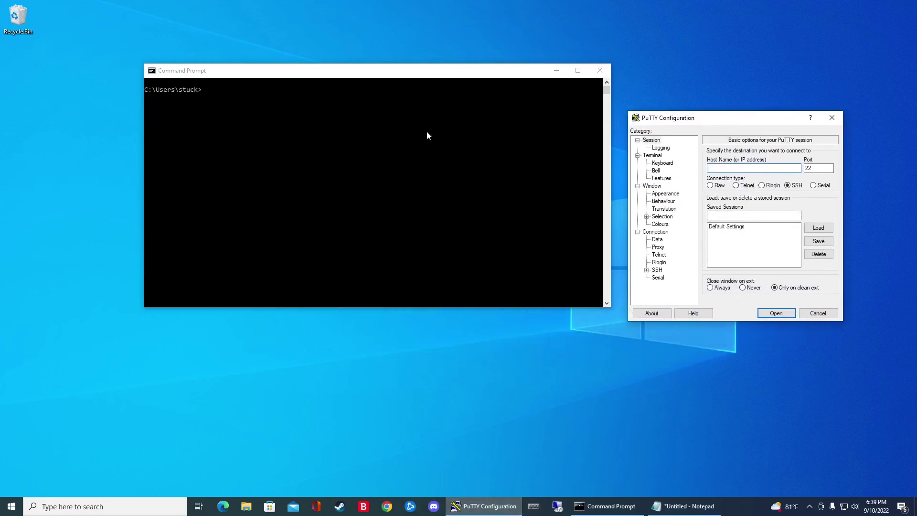
left_click(409, 137)
Find PuTTY's PID 18740 with tasklist and end it with taskkill /PID 18740
type("tasklist")
key("Return")
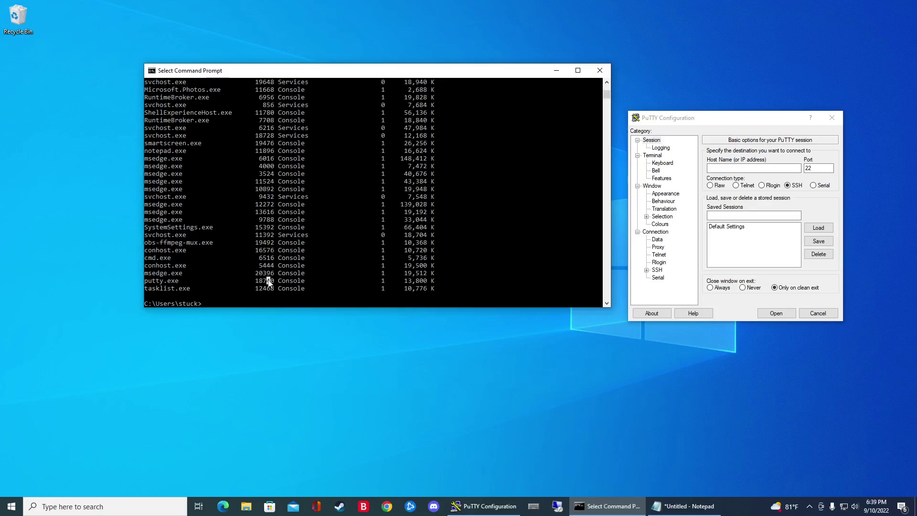
left_click(267, 287)
left_click(290, 296)
type("taskkill ")
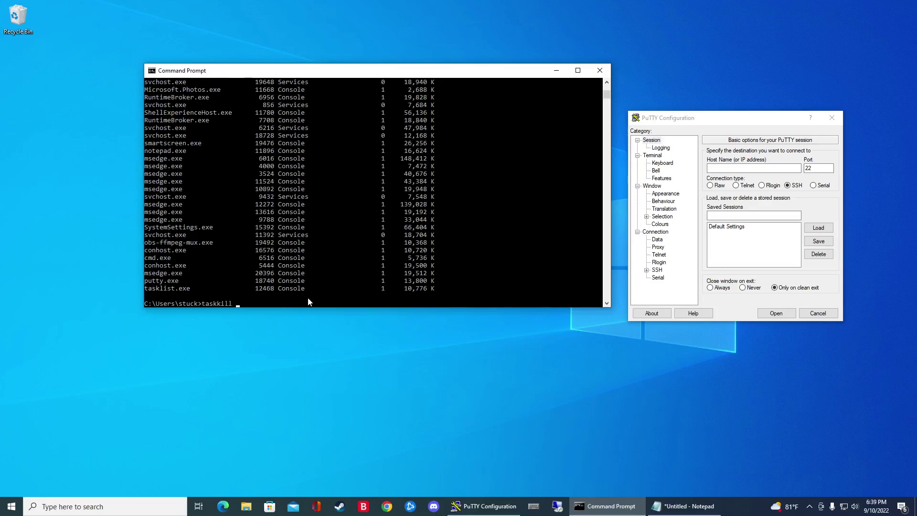
type("/PID 18740")
key("Return")
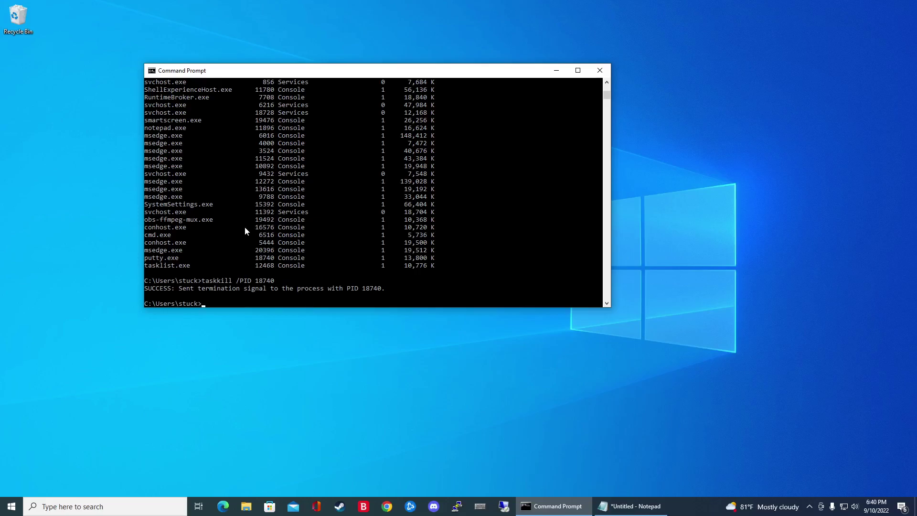
Close Command Prompt and launch Windows PowerShell by searching 'powershe'
left_click(600, 71)
left_click(105, 506)
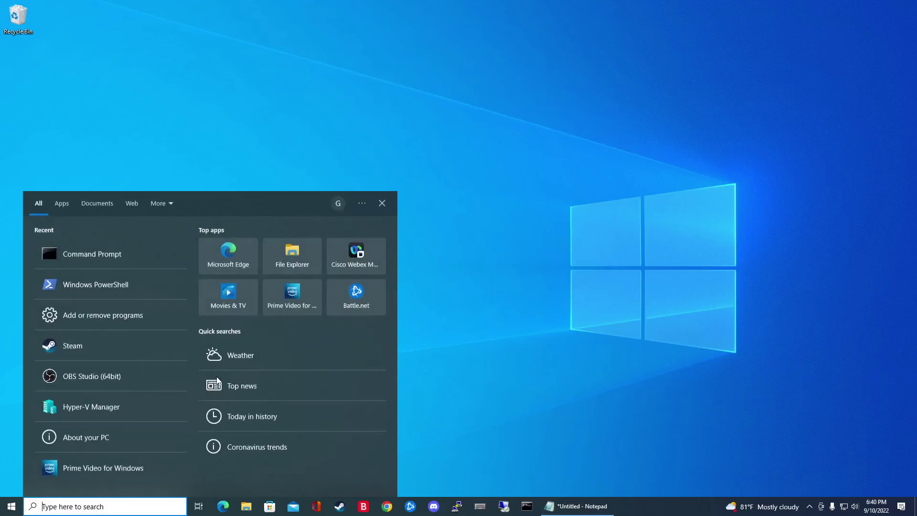
type("p")
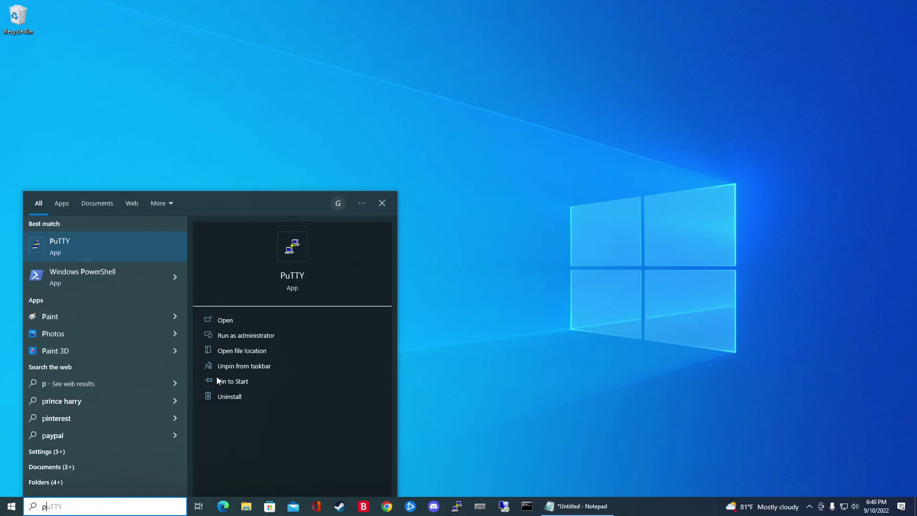
type("owershe")
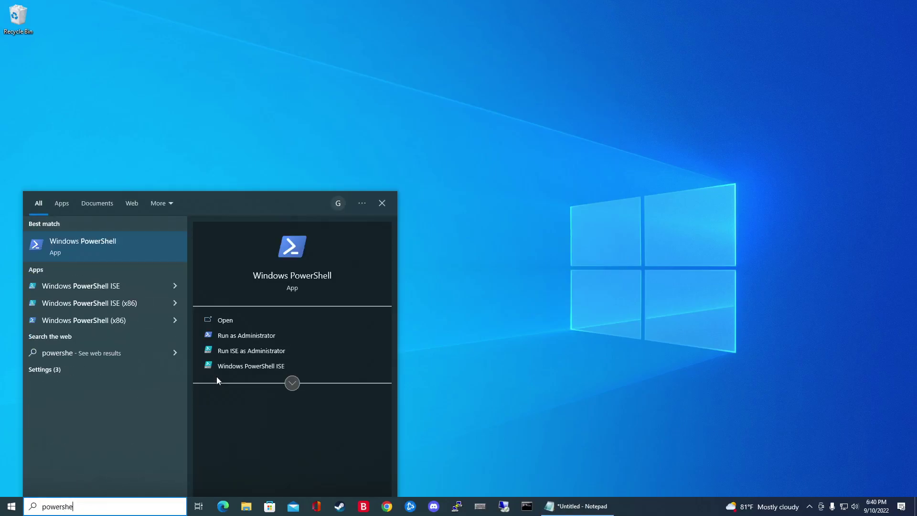
key("Return")
left_click_drag(256, 68, 337, 65)
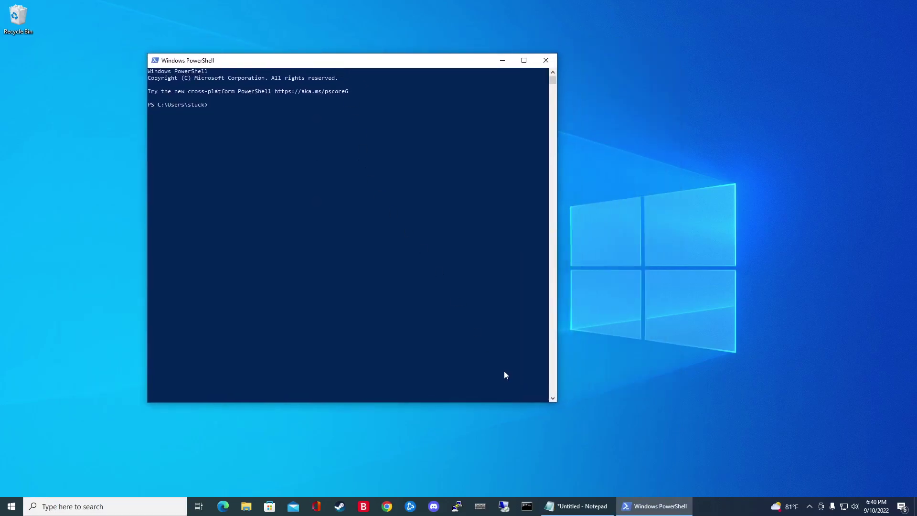
Launch PuTTY and move its dialog to the right of PowerShell
left_click(458, 506)
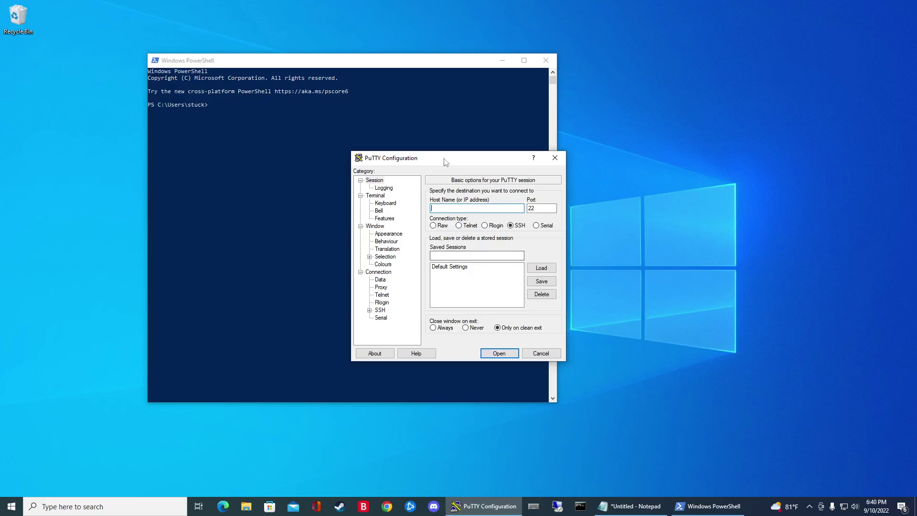
left_click_drag(440, 156, 672, 122)
left_click(344, 153)
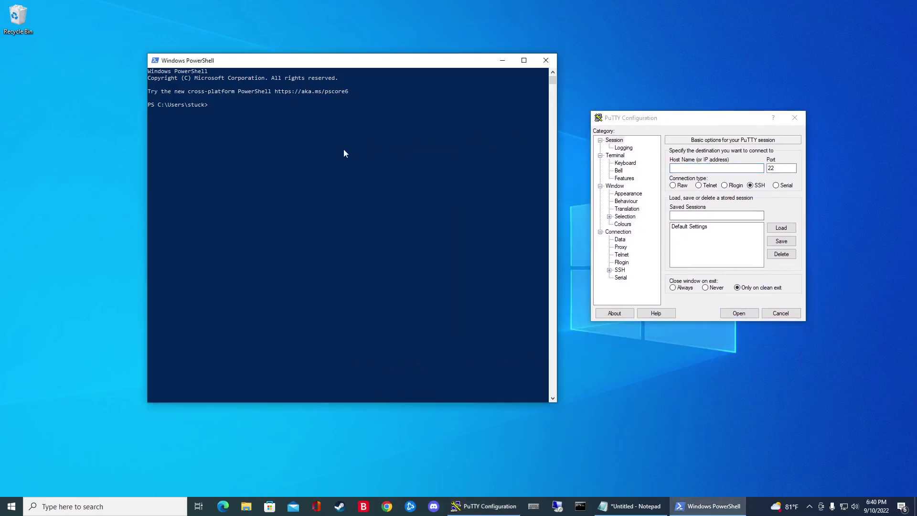
Run Get-Process and find the putty row with Id 6328
type("Get-Process")
key("Return")
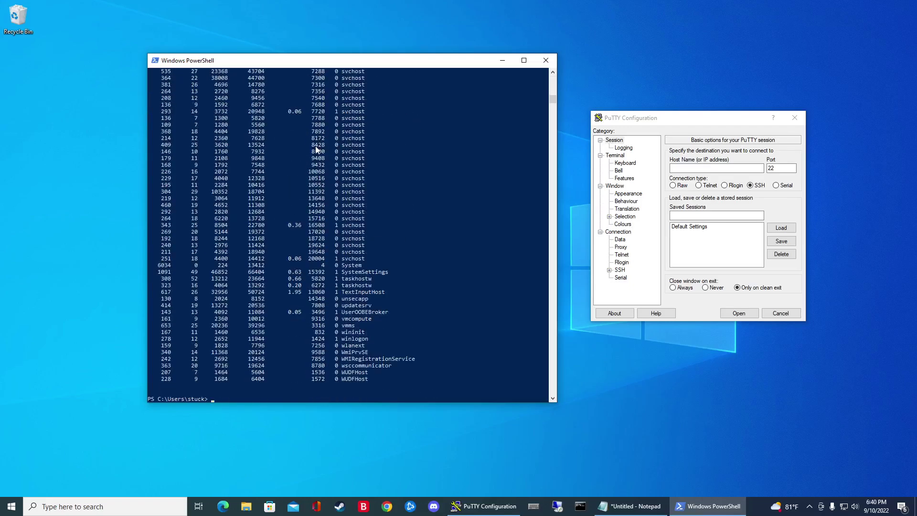
scroll(319, 365, "up", 15)
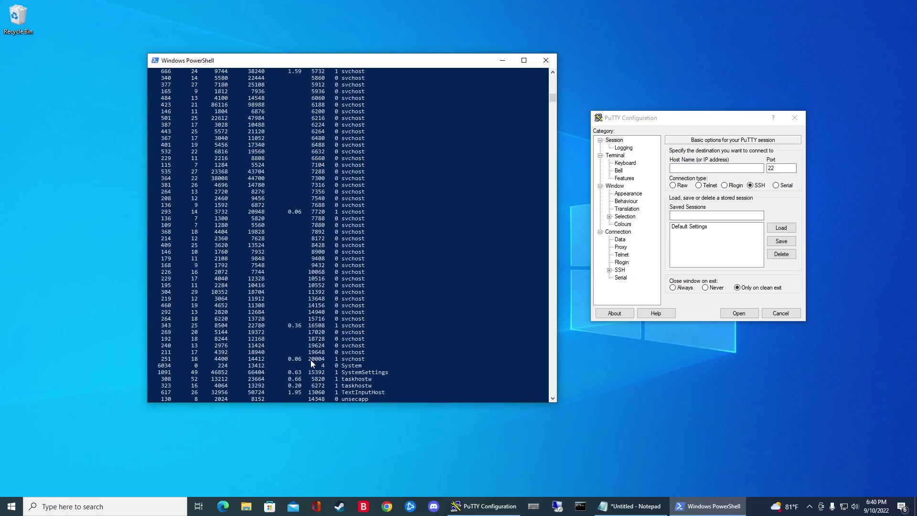
scroll(321, 373, "up", 20)
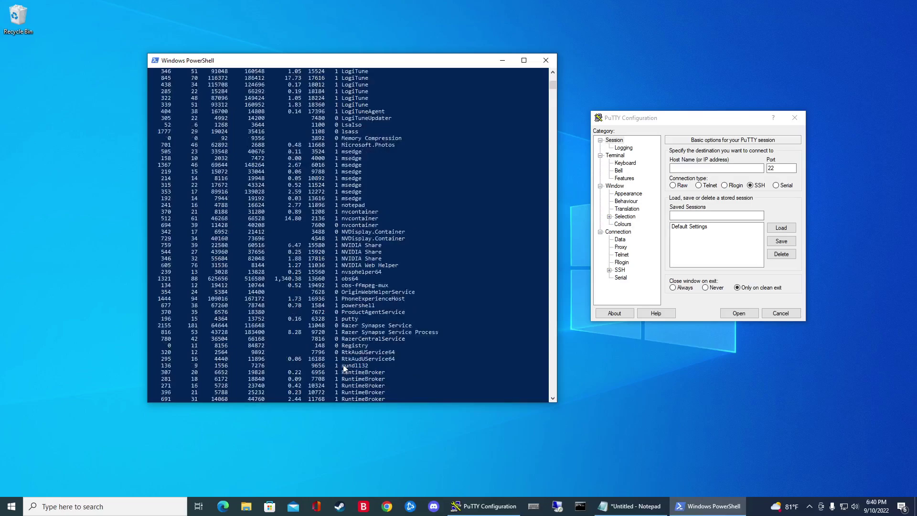
scroll(344, 367, "down", 5)
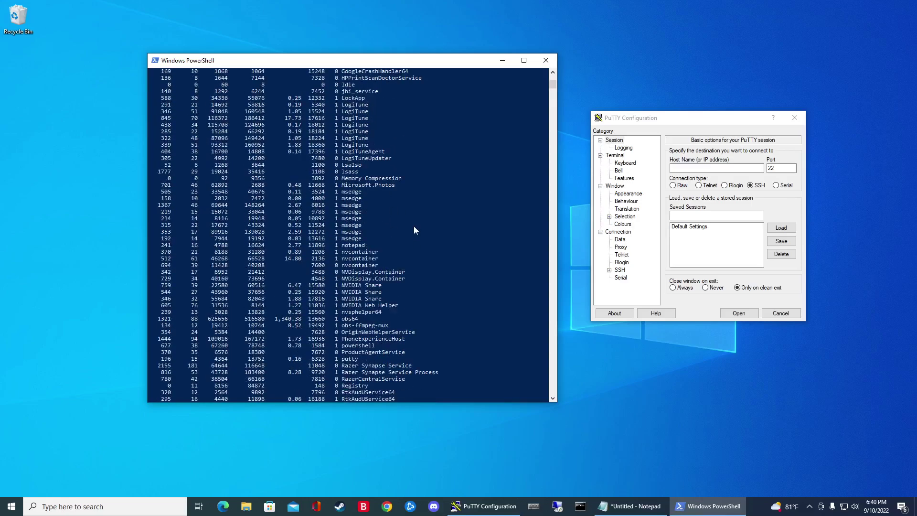
left_click_drag(368, 358, 174, 360)
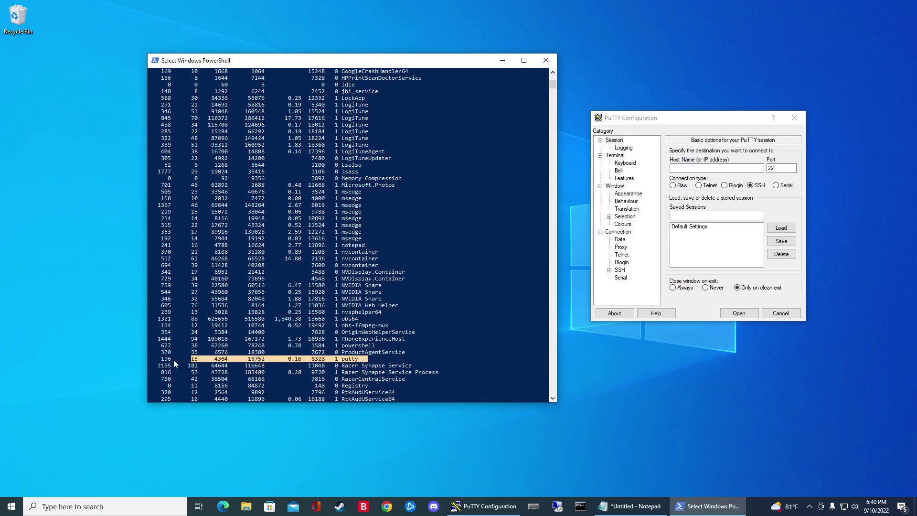
double_click(319, 359)
scroll(314, 316, "up", 14)
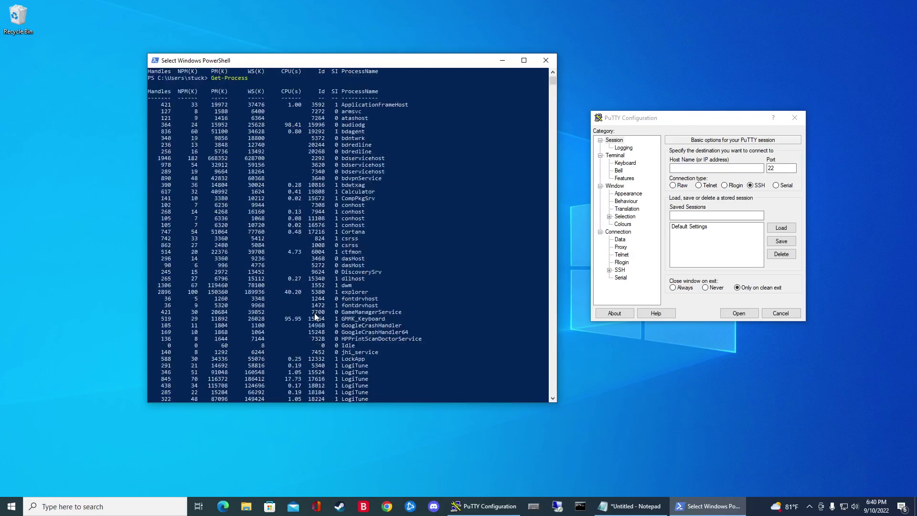
double_click(322, 120)
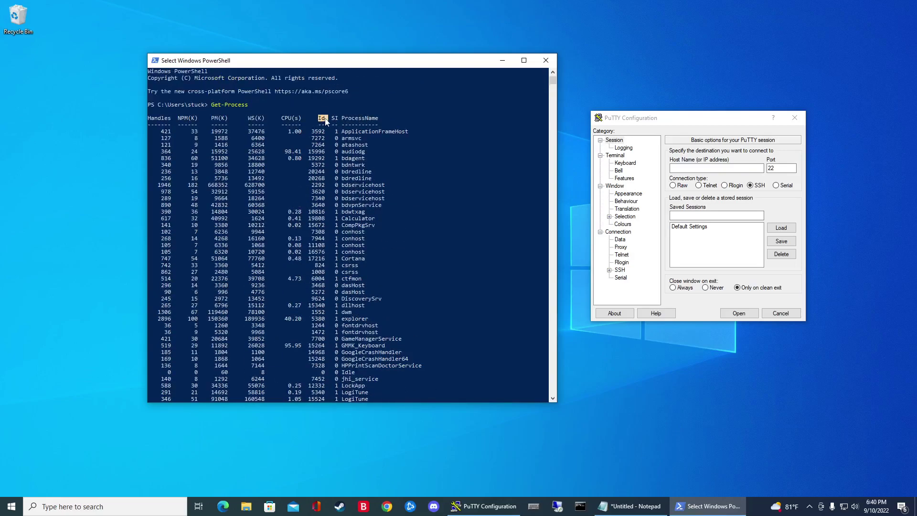
scroll(393, 240, "down", 20)
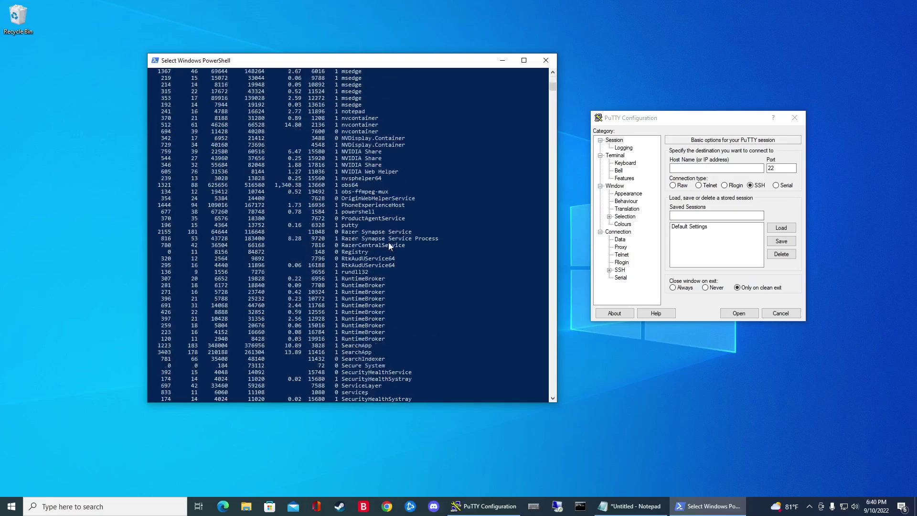
scroll(384, 246, "down", 20)
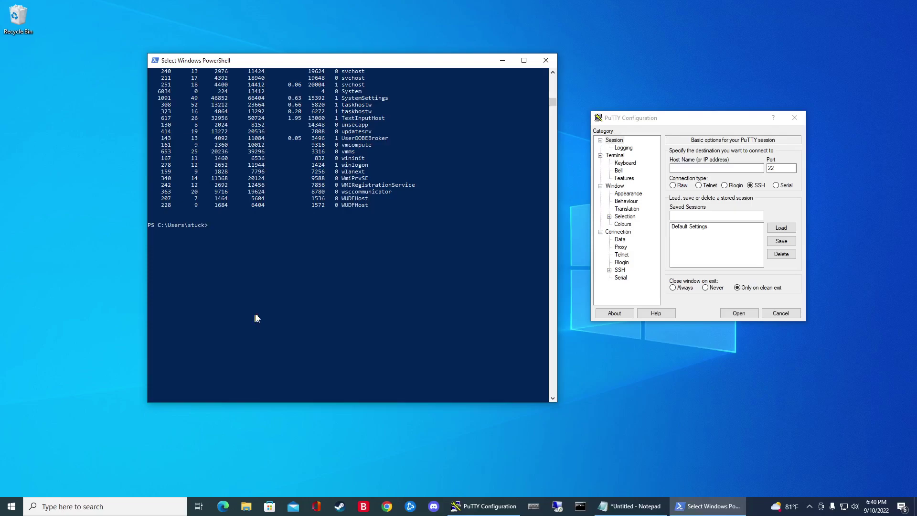
Run Stop-Process -Name "putty" to close PuTTY, then relaunch PuTTY
type("Stop")
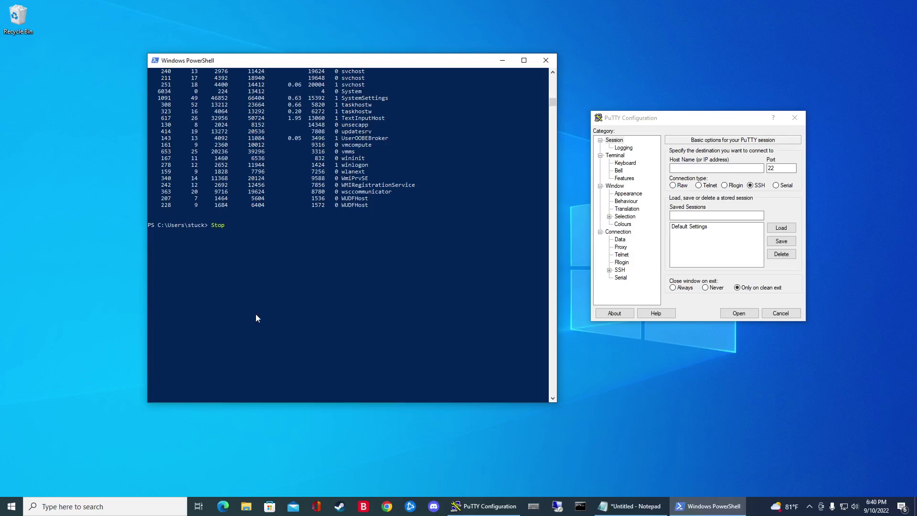
type("-Process -Name \"putty\"")
key("Return")
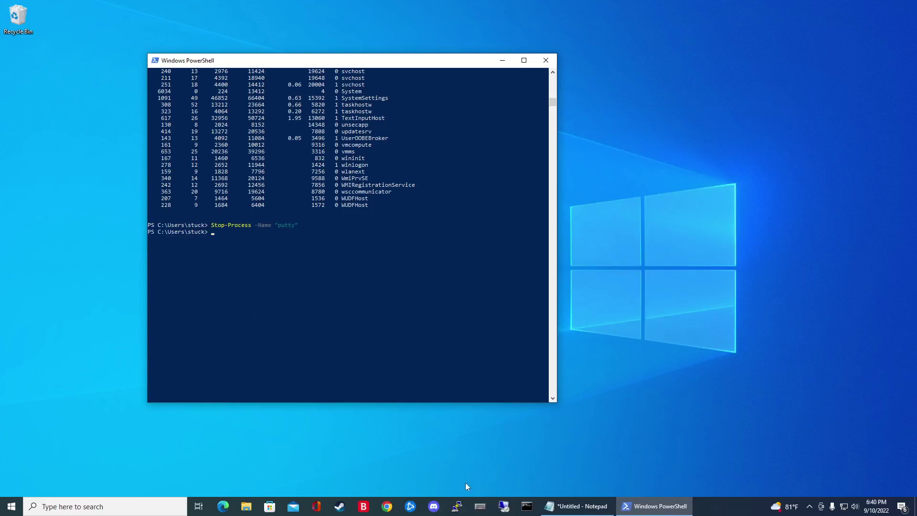
left_click(457, 506)
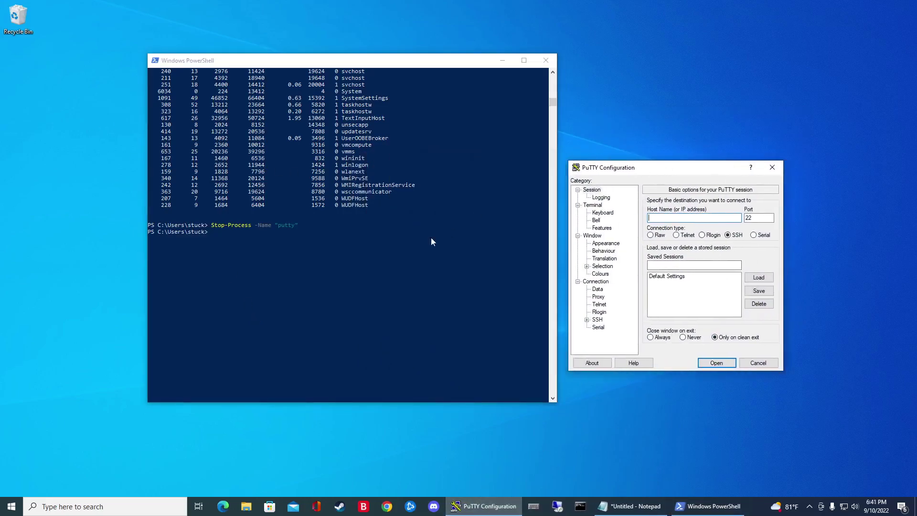
Clear the PowerShell console and run Get-Process to find putty's Id
left_click(431, 241)
type("cls")
key("Return")
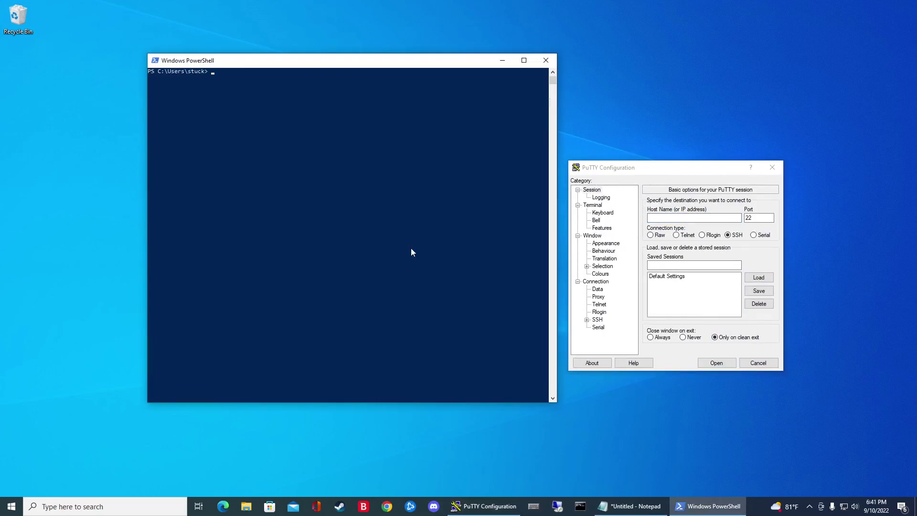
type("Get-Process")
key("Return")
scroll(428, 277, "up", 20)
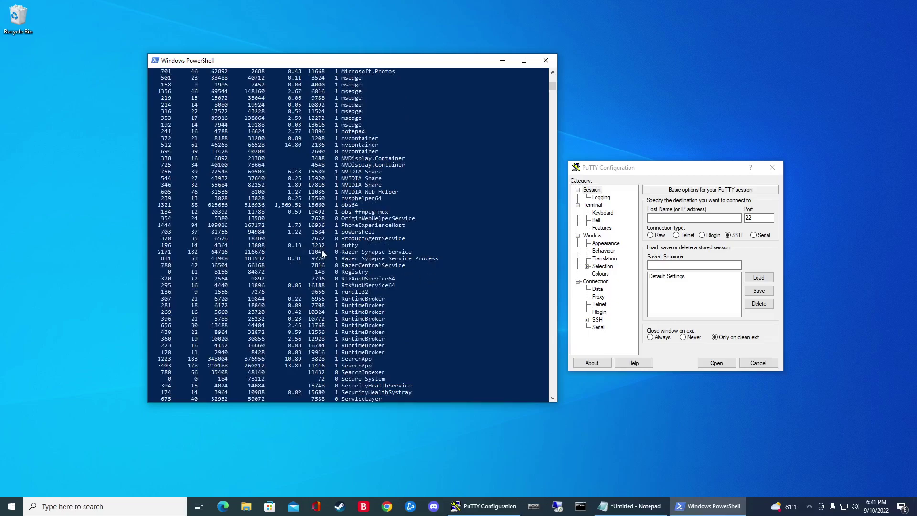
scroll(375, 276, "down", 20)
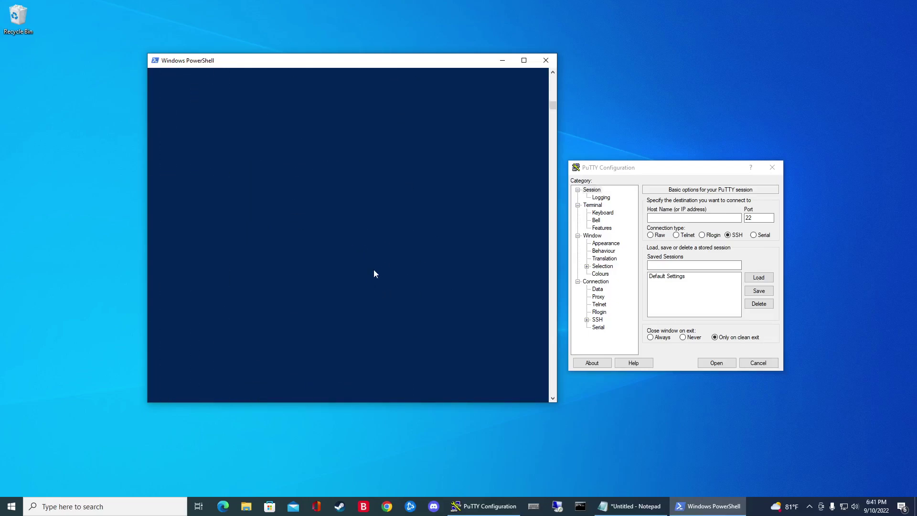
scroll(370, 270, "up", 5)
scroll(368, 269, "up", 5)
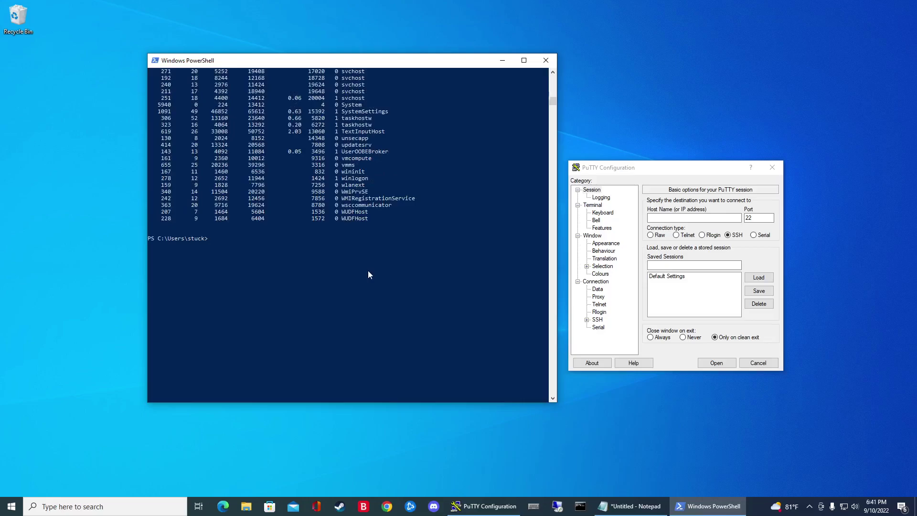
Run Stop-Process -ID 3232 to end PuTTY
type("Stop-Proce")
type("ss -ID 3232")
key("Return")
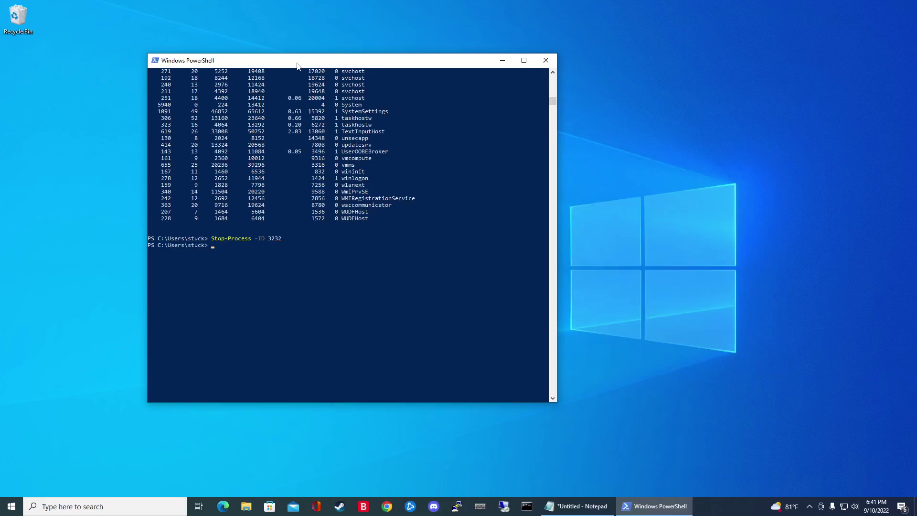
Open Command Prompt and arrange it beside the PowerShell console
left_click_drag(299, 60, 256, 51)
left_click(524, 502)
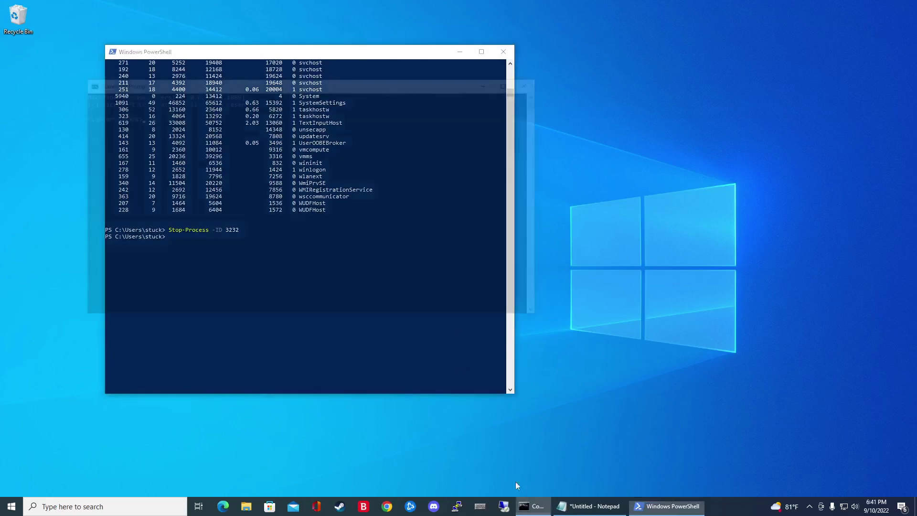
left_click_drag(296, 87, 709, 59)
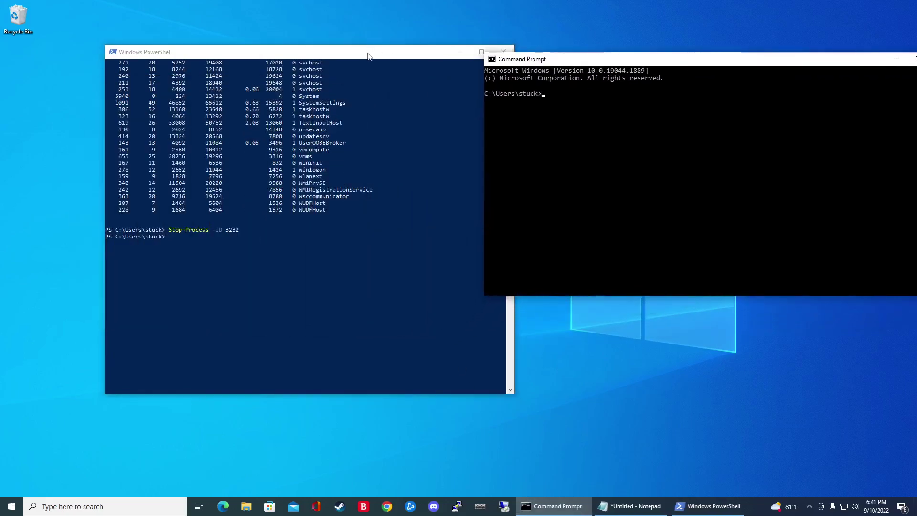
left_click_drag(368, 51, 306, 51)
left_click_drag(531, 65, 498, 59)
left_click(562, 149)
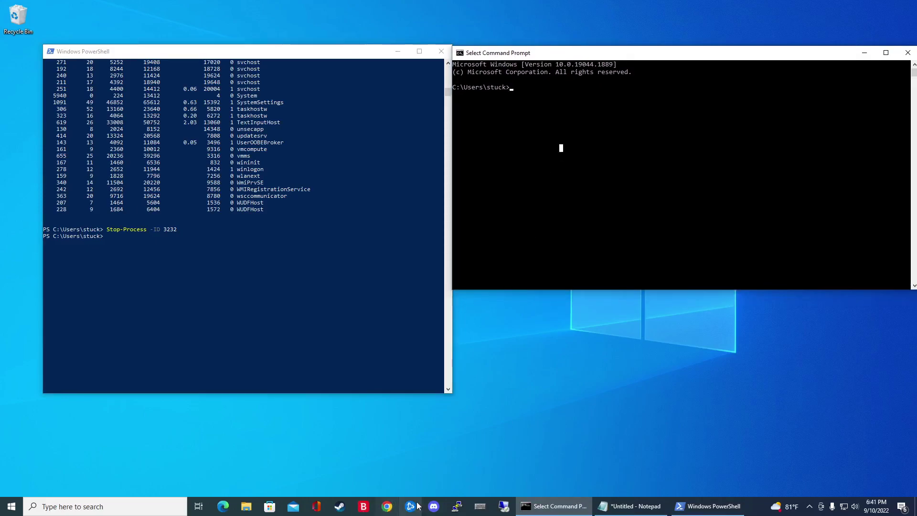
Relaunch PuTTY and move its dialog down and right
left_click(461, 507)
left_click_drag(419, 155, 463, 290)
left_click(551, 137)
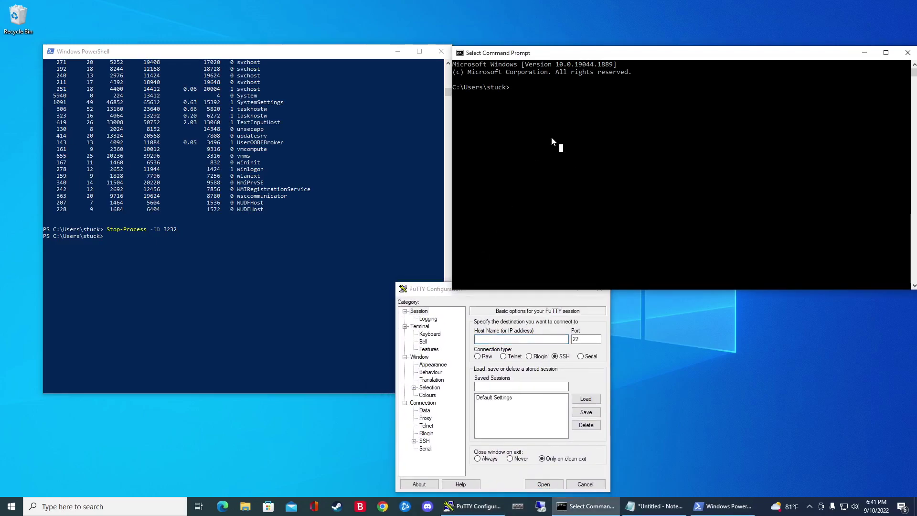
Run tasklist, then taskkill /F /IM "putty.exe" to force-end PuTTY (PID 1668)
type("tasklist")
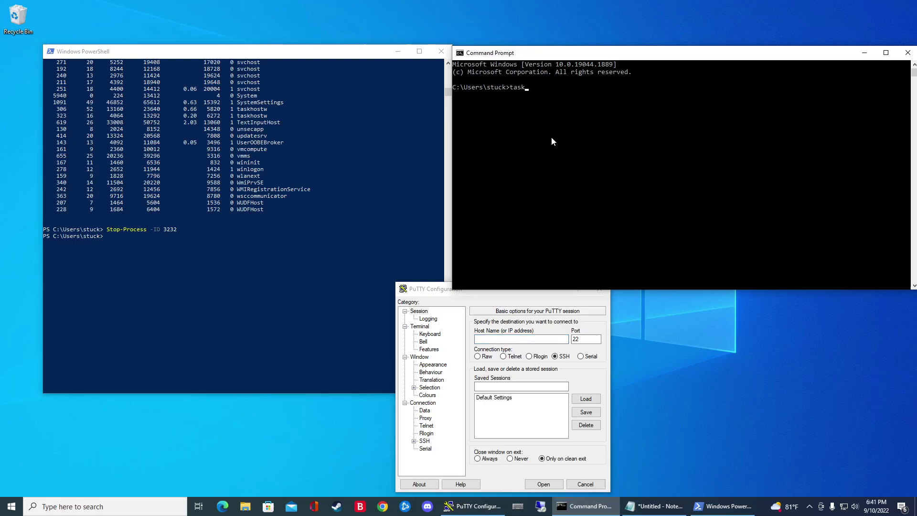
key("Return")
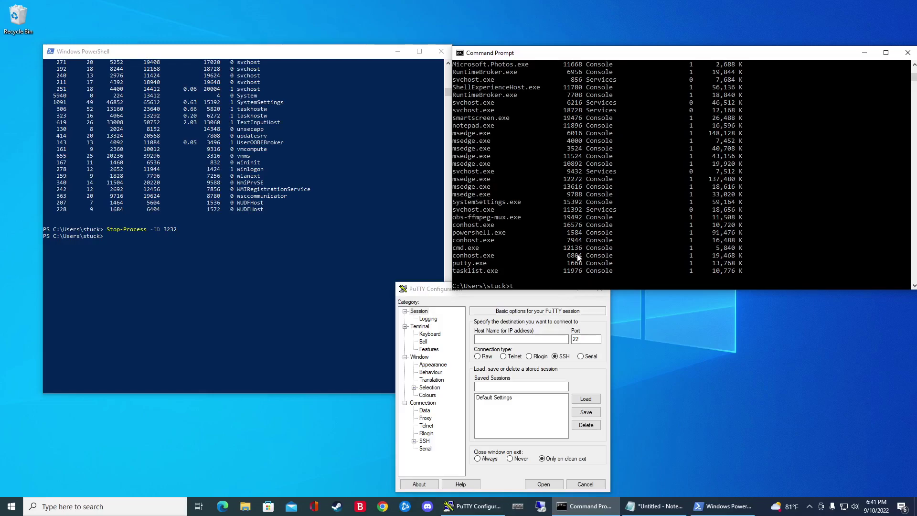
type("taskkill /f")
key("BackSpace")
type("F /IM \"putty.exe\"")
key("Return")
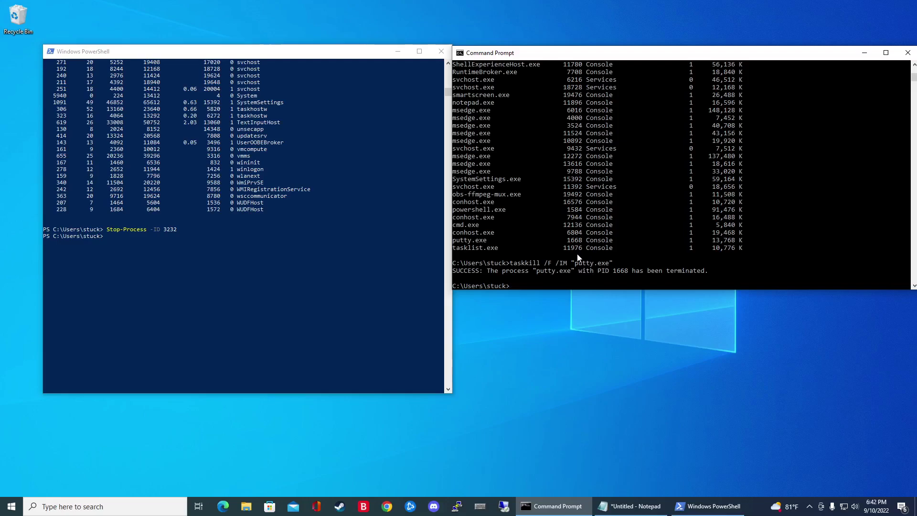
Relaunch PuTTY and run Stop-Process -Name "putty" -Force in PowerShell
left_click(205, 256)
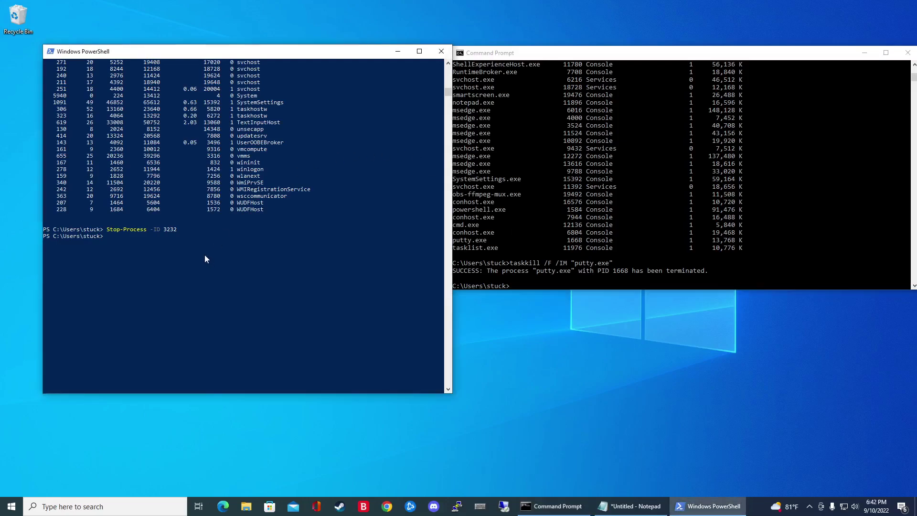
left_click(184, 275)
type("Stop-Process -Name \"putty\" -Force")
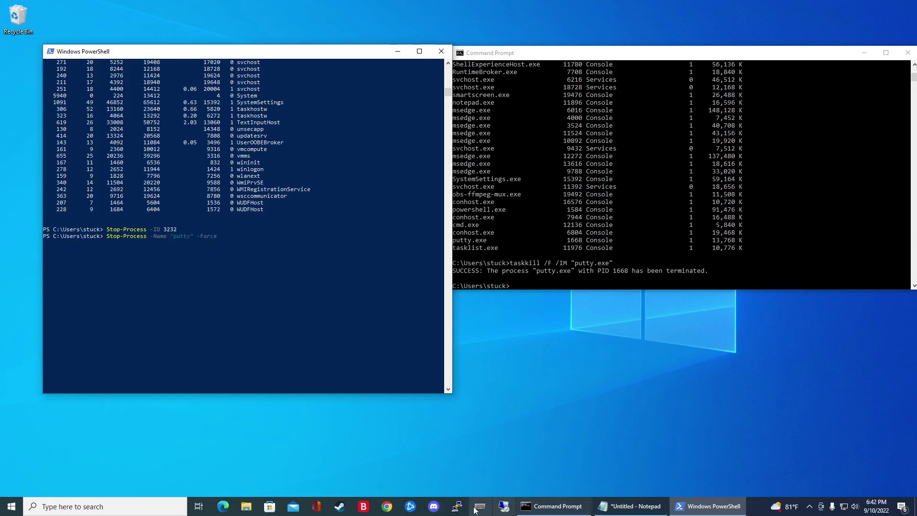
left_click(457, 507)
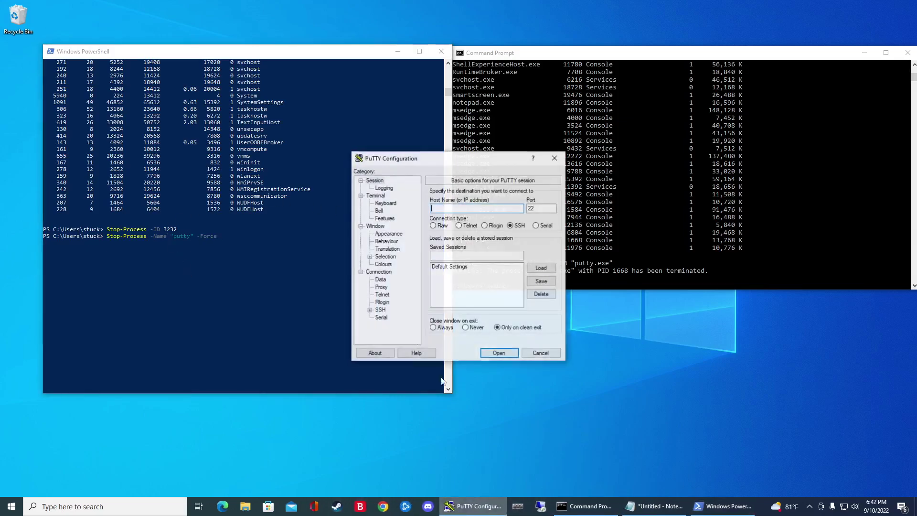
left_click(246, 241)
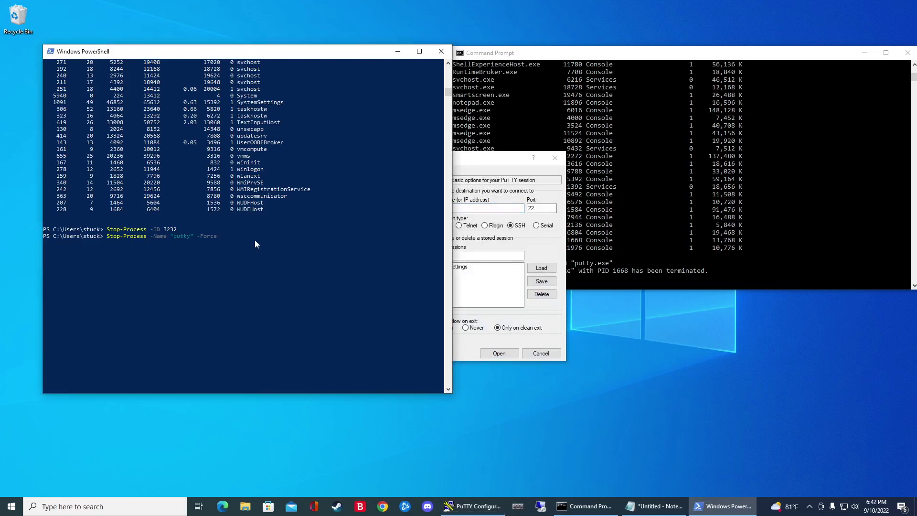
key("Return")
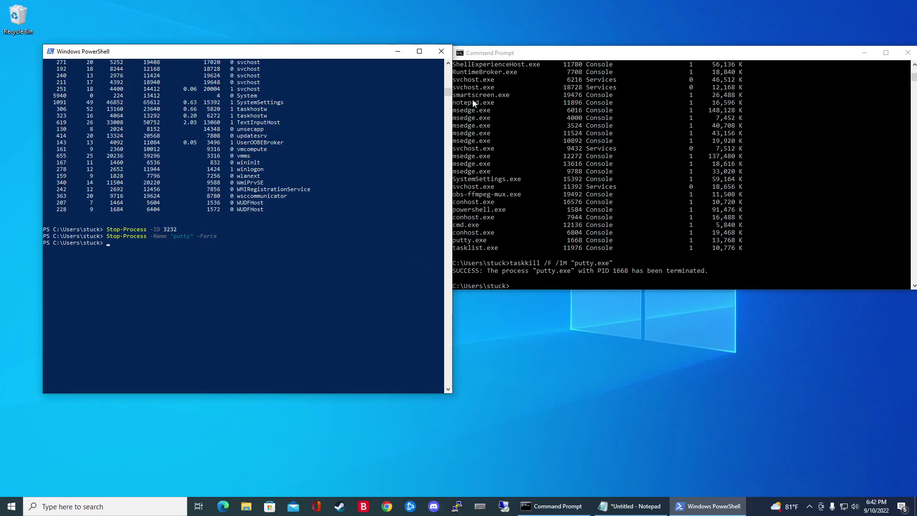
Close the PowerShell window and the Command Prompt window, leaving only Notepad open
left_click(441, 51)
left_click_drag(749, 52, 421, 108)
left_click(615, 106)
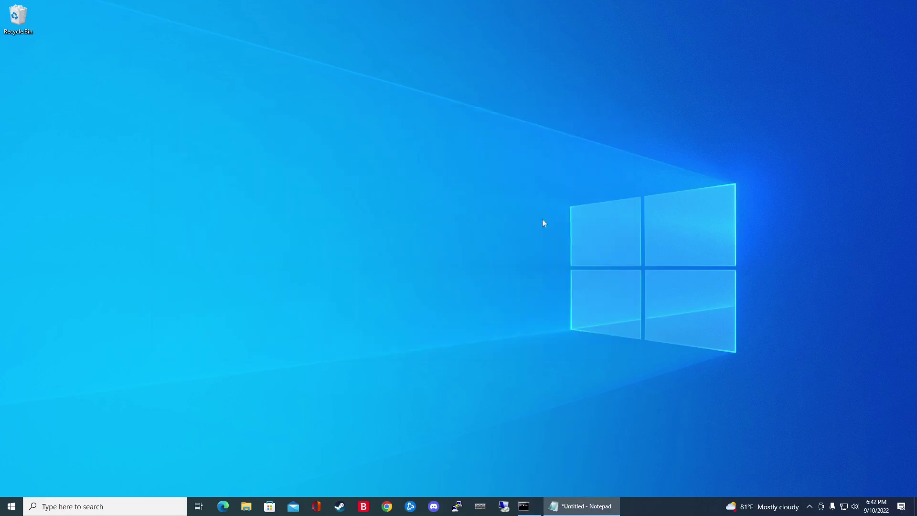